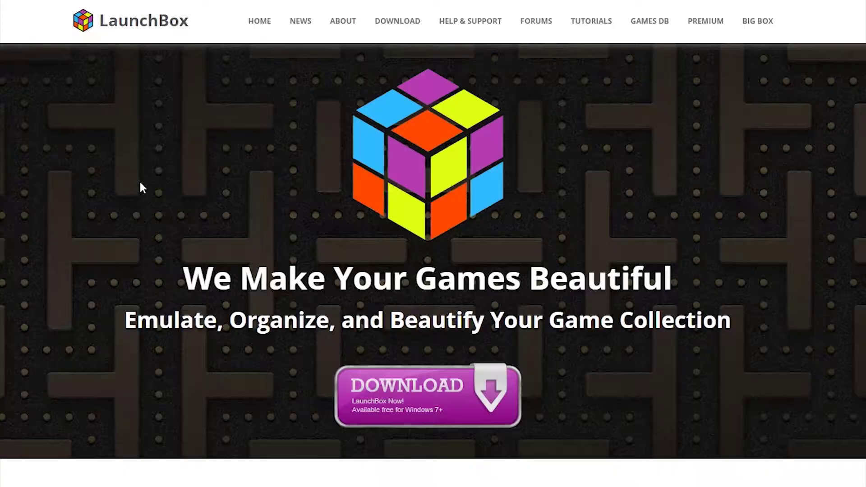
Browse the LaunchBox website's download page, then return to the site's home page
scroll(457, 160, down, 4)
scroll(458, 160, down, 12)
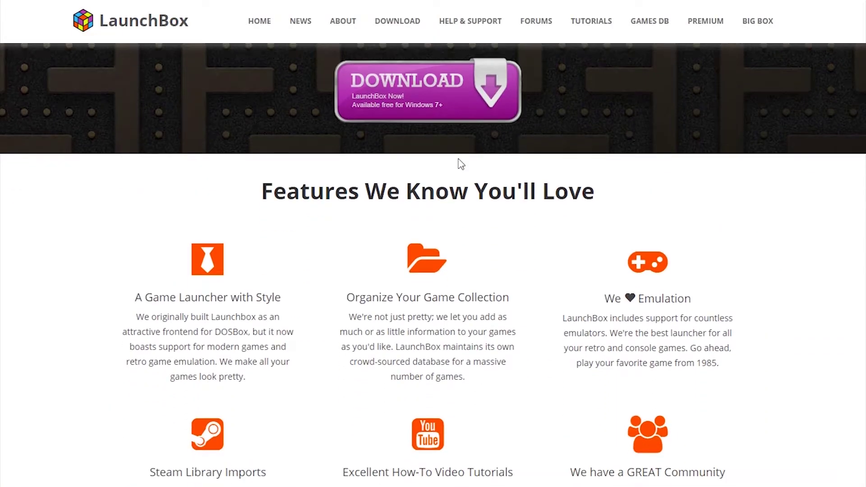
scroll(459, 164, down, 9)
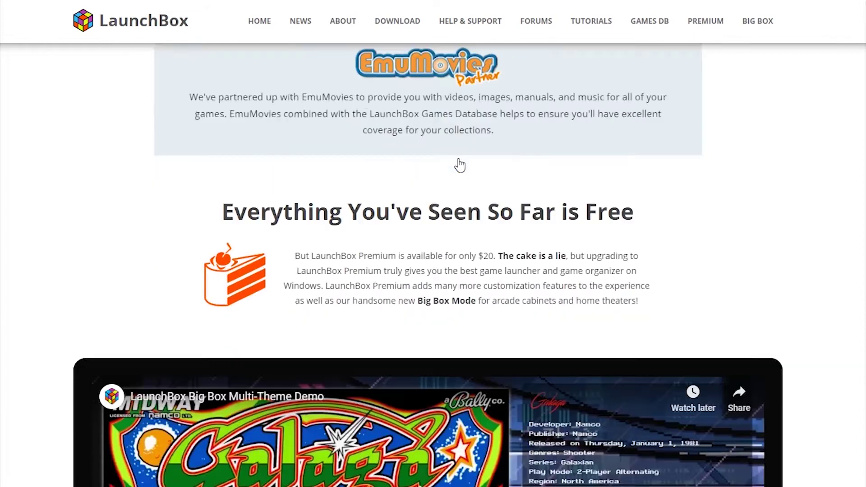
scroll(470, 276, up, 7)
scroll(469, 276, up, 15)
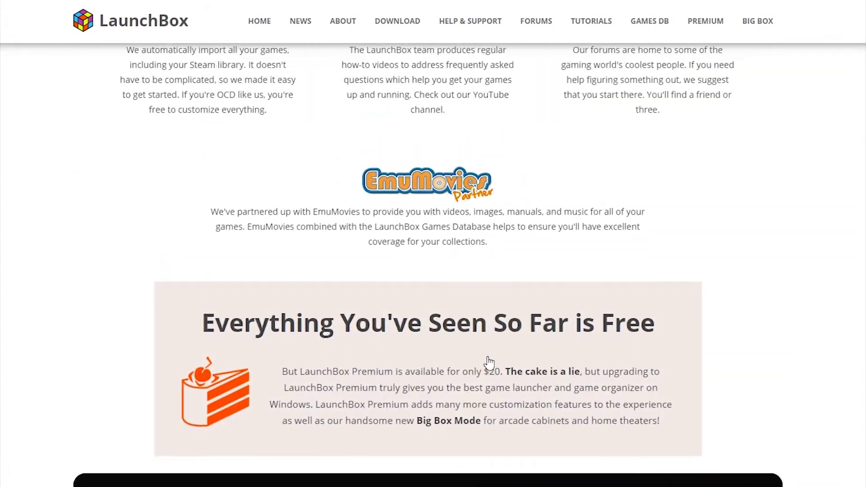
scroll(521, 405, up, 4)
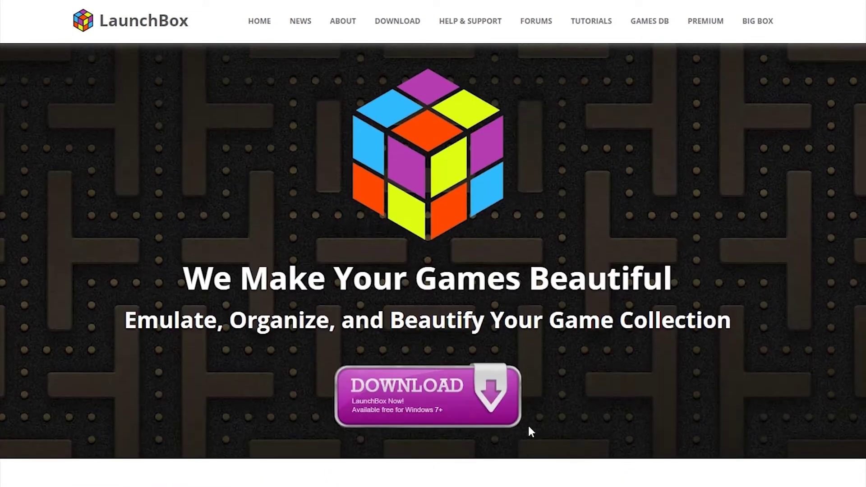
click(439, 396)
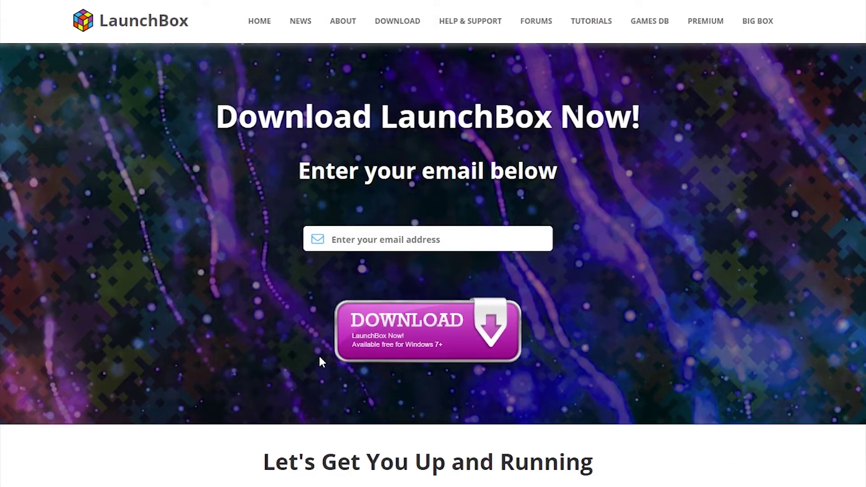
scroll(120, 286, down, 3)
scroll(108, 82, up, 3)
click(135, 36)
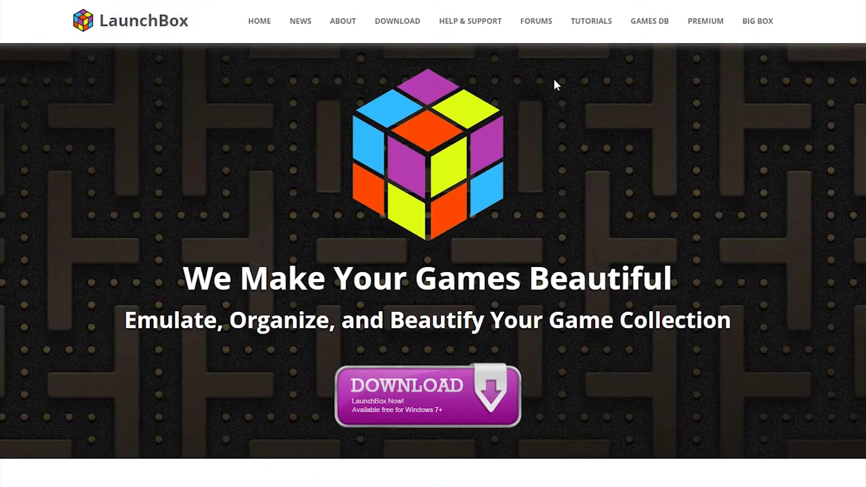
scroll(23, 303, down, 3)
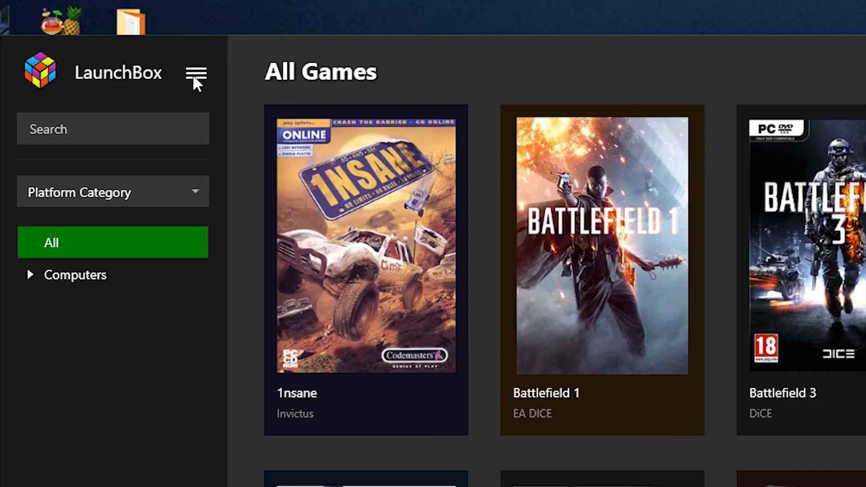
Tick Enable Gravis Ultrasound under Audio in the Edit Default DOSBox Configuration dialog
click(195, 74)
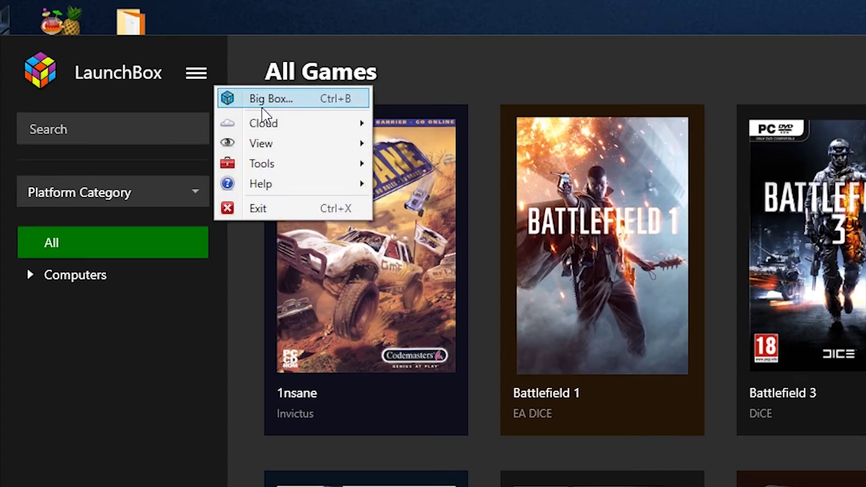
mouse_move(310, 162)
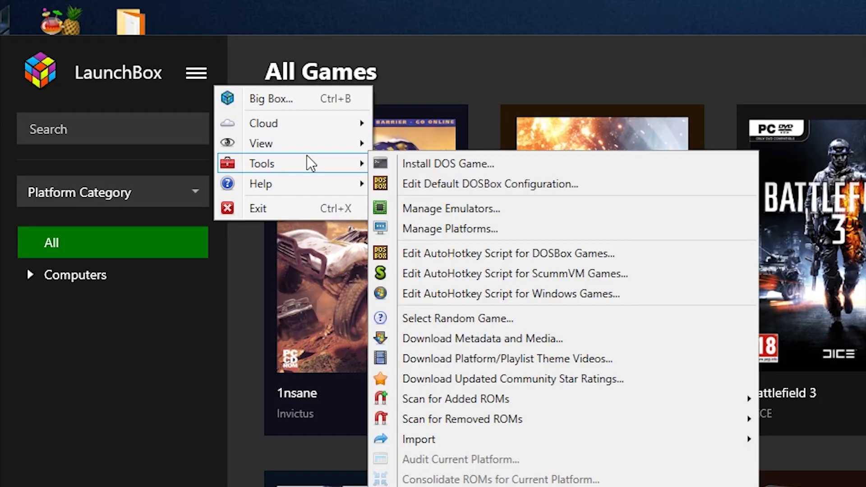
click(483, 188)
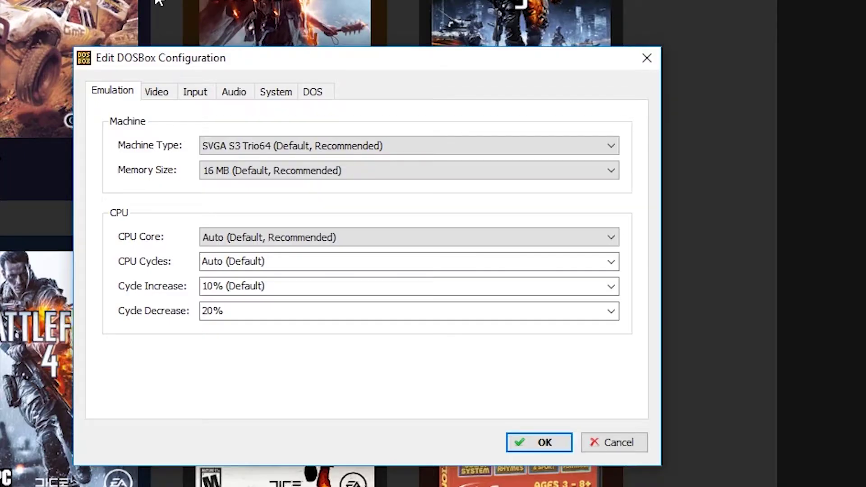
click(234, 91)
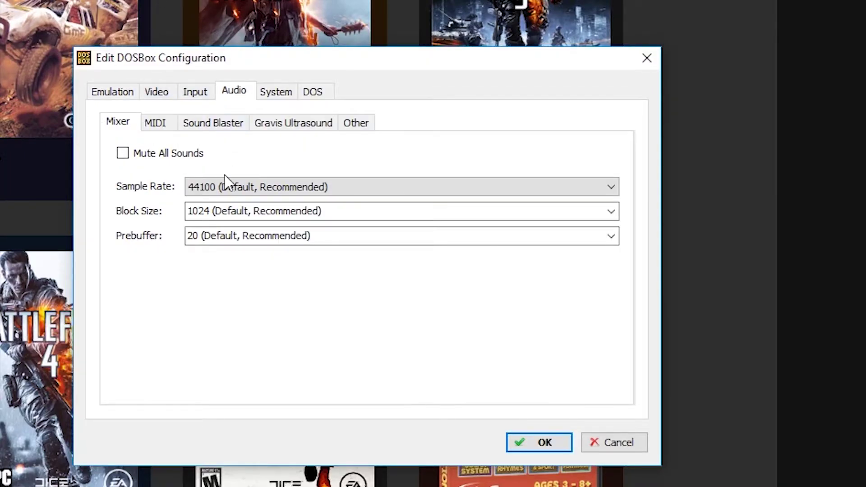
click(293, 120)
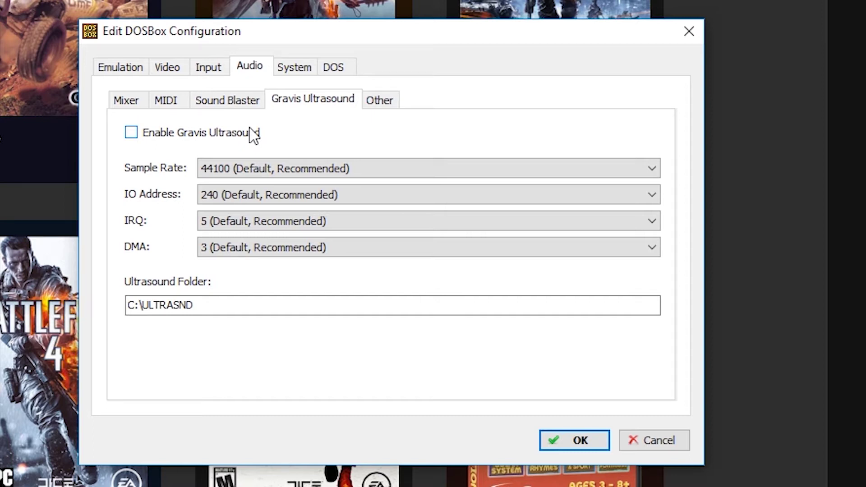
click(243, 130)
Start the Install DOS Game wizard with 'The Need for Speed SE' as the game name
click(209, 50)
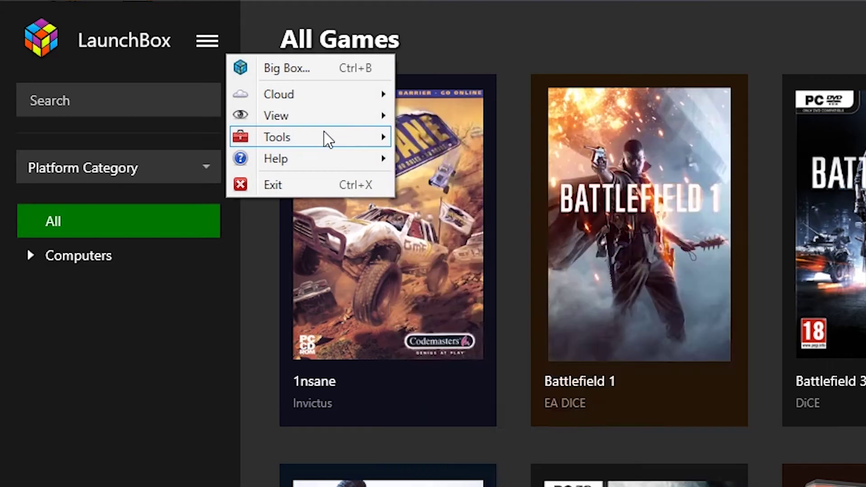
mouse_move(328, 140)
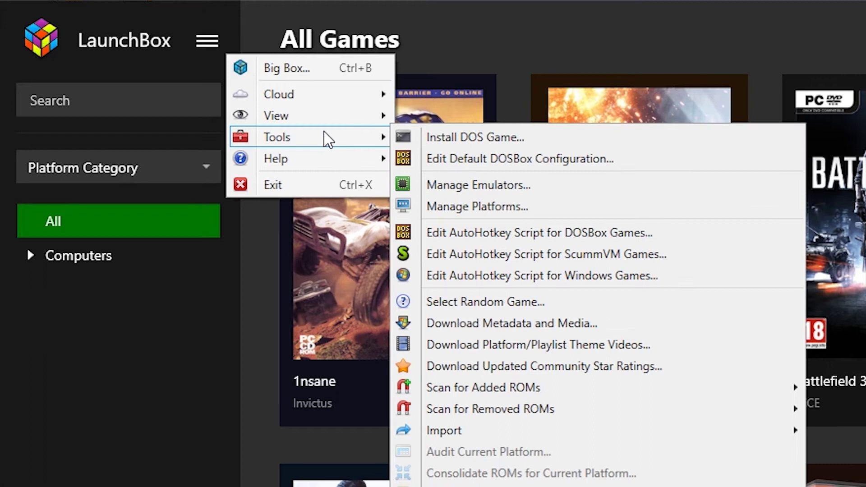
click(601, 145)
text(The Need for Speed SE)
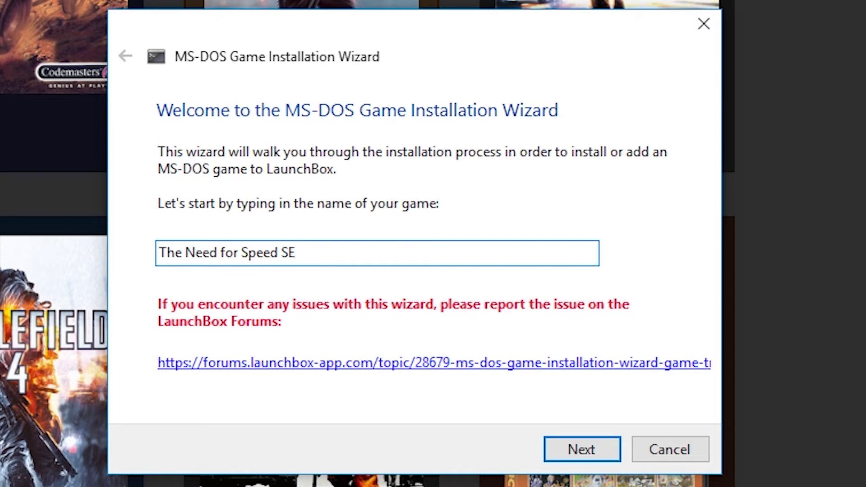
click(579, 452)
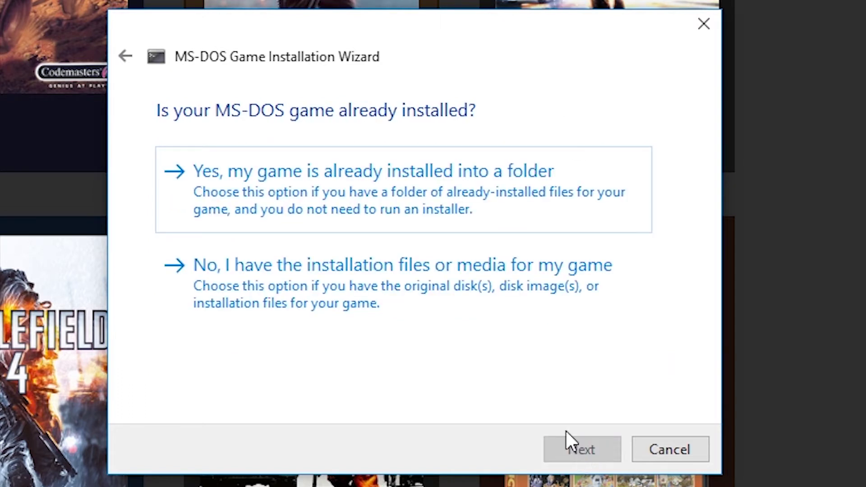
Choose to install from installation files on the physical CD in drive (G:\) NFSSE
click(421, 310)
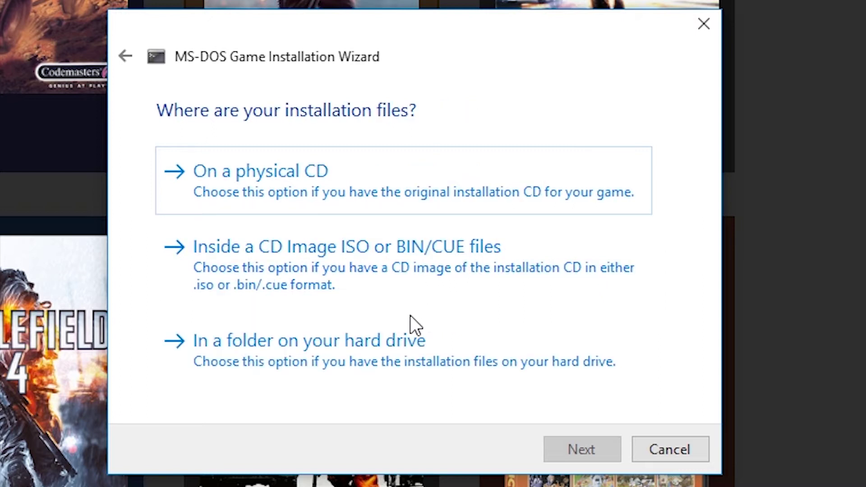
click(302, 182)
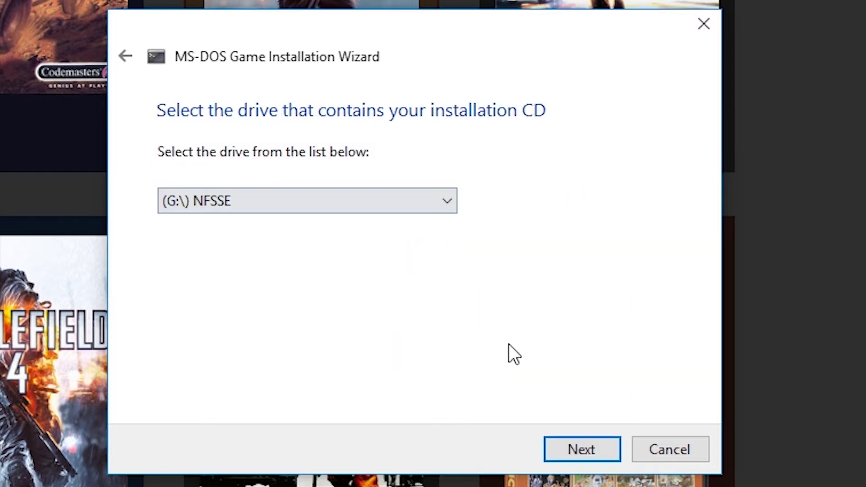
key(Return)
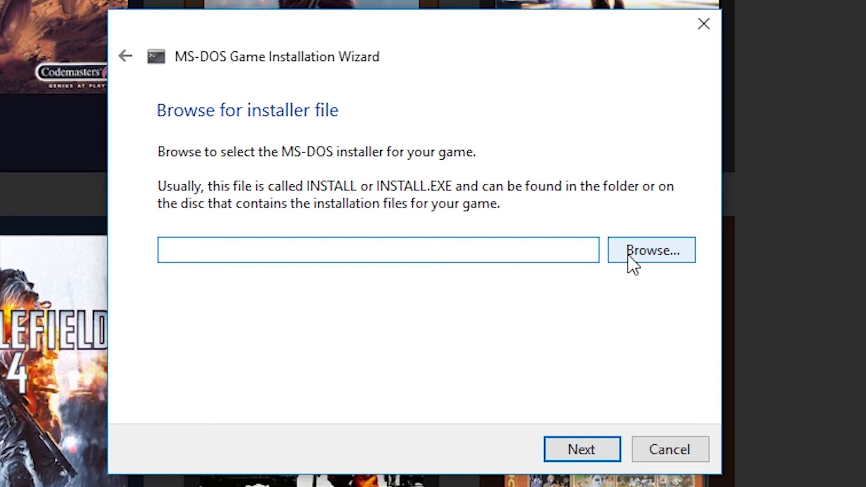
Select G:\INSTALLD.EXE on the disc as the installer file and continue
click(629, 252)
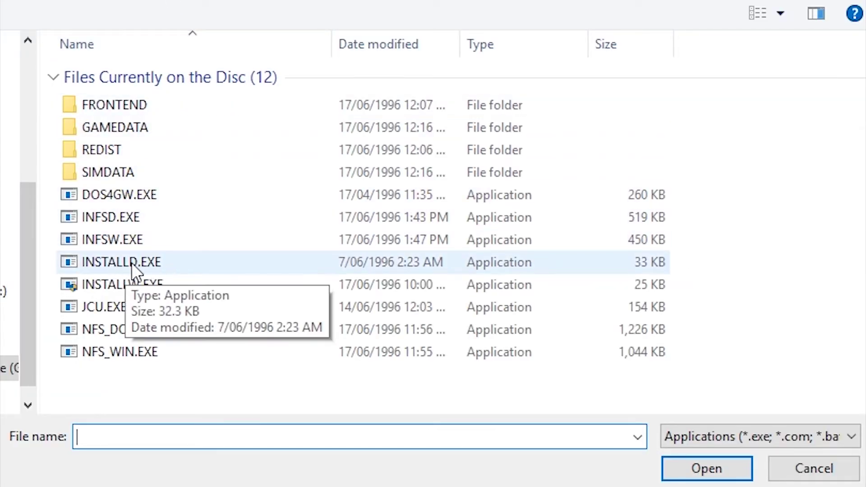
click(178, 261)
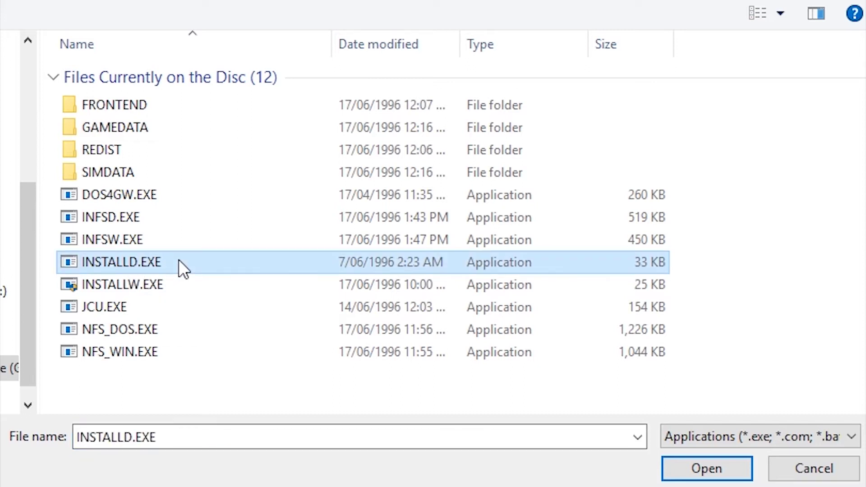
click(697, 470)
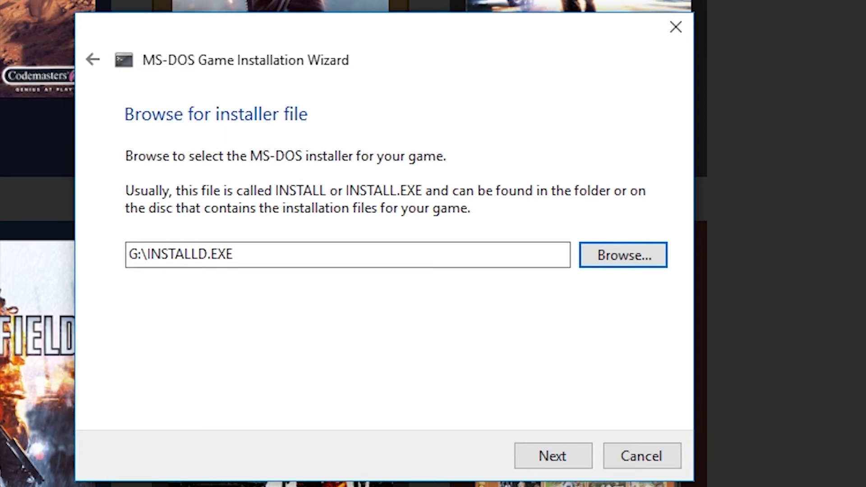
click(569, 451)
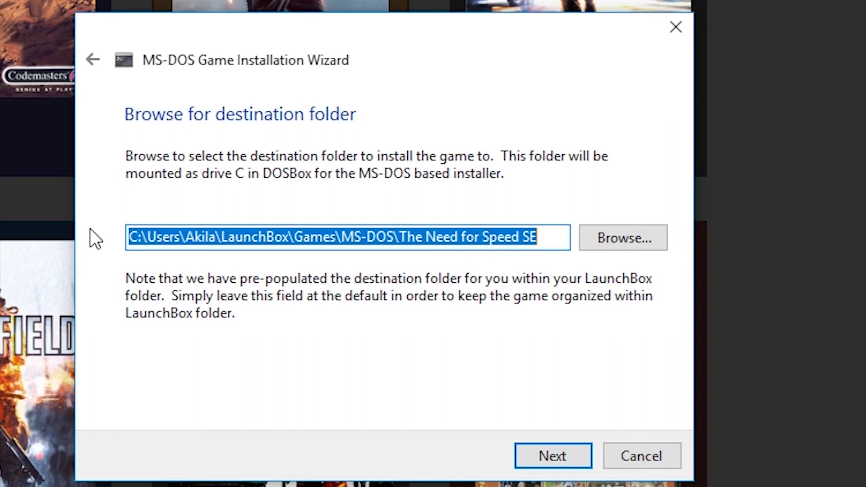
Set E:\Games\Need for Speed Games\Need for Speed SE as the install destination
click(624, 237)
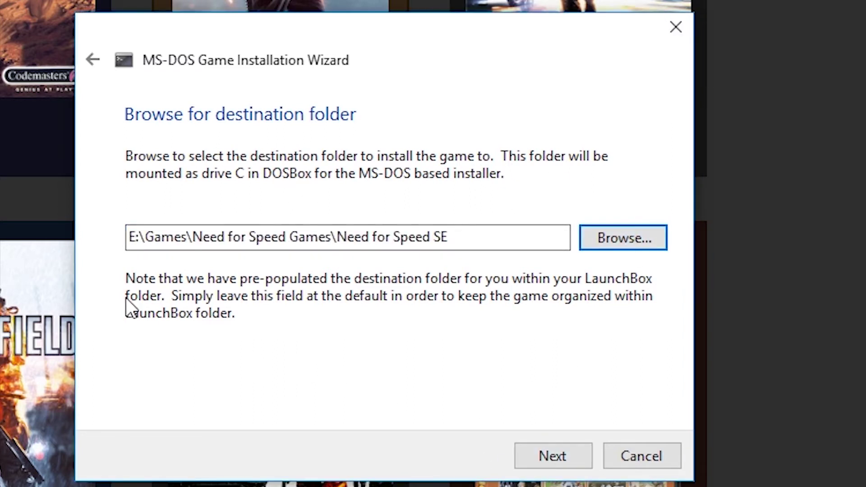
click(535, 458)
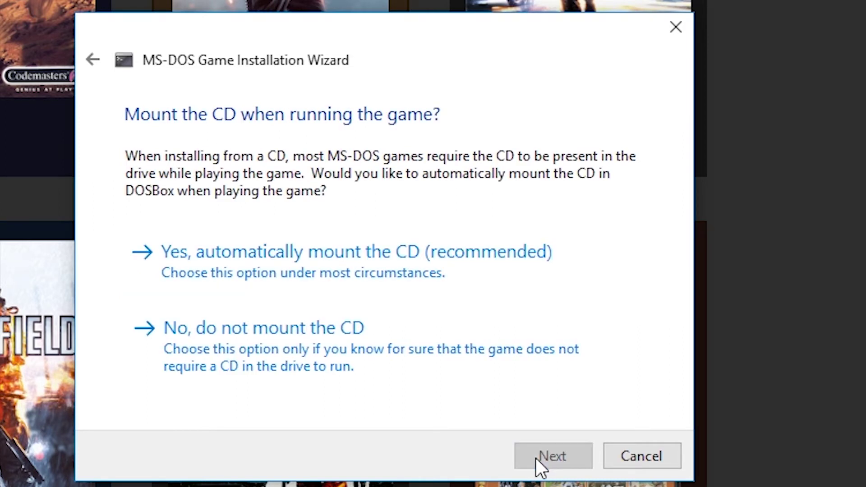
Auto-mount the CD when playing, copy it to the destination folder, and start installing in DOSBox
click(336, 254)
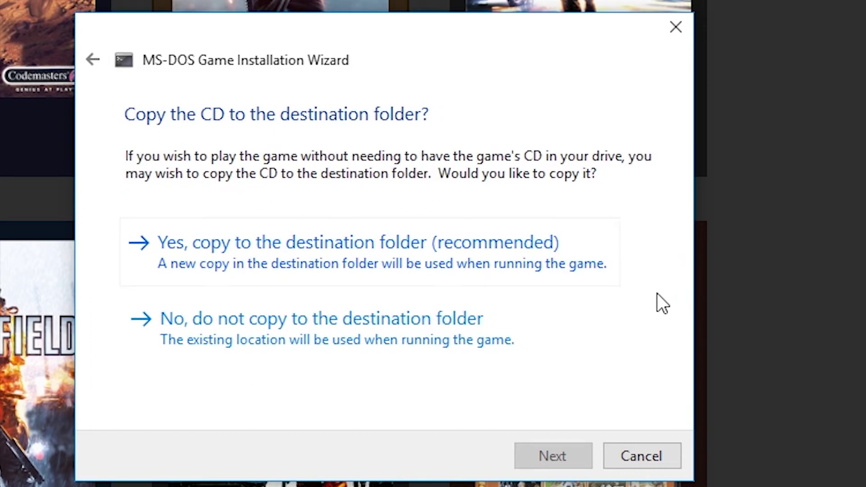
click(381, 248)
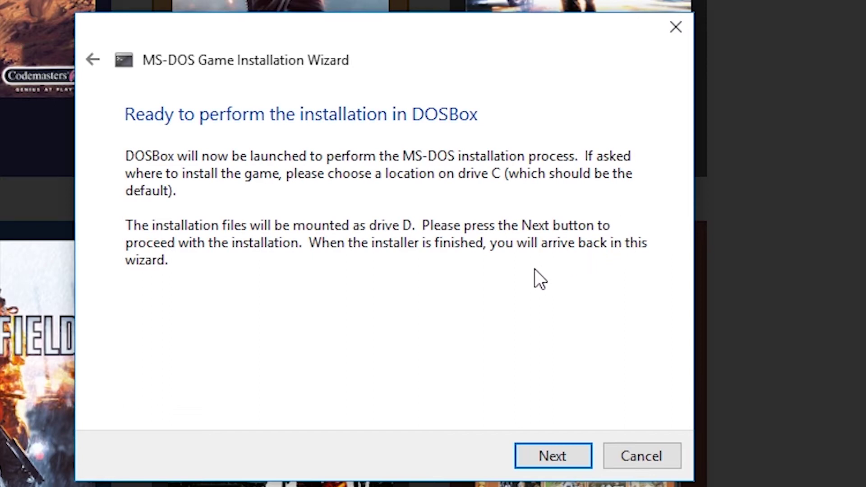
click(535, 450)
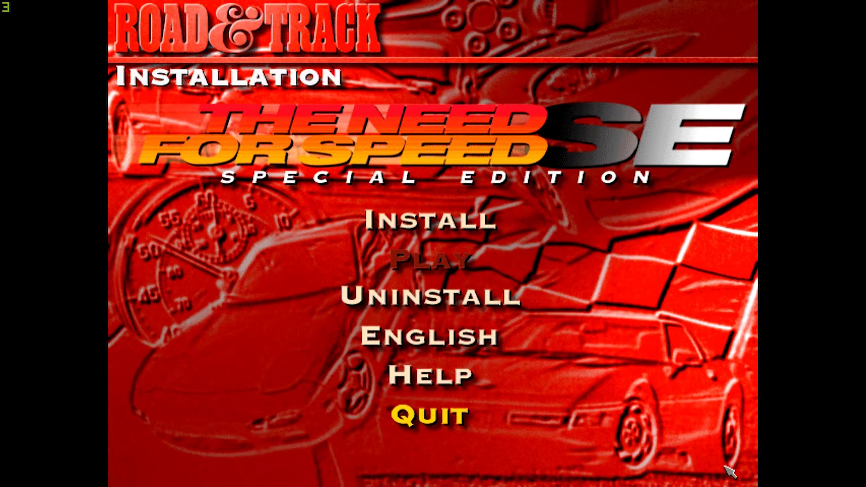
Choose Install, auto-detect the Gravis Ultrasound sound card, test it, and accept the setting
click(462, 238)
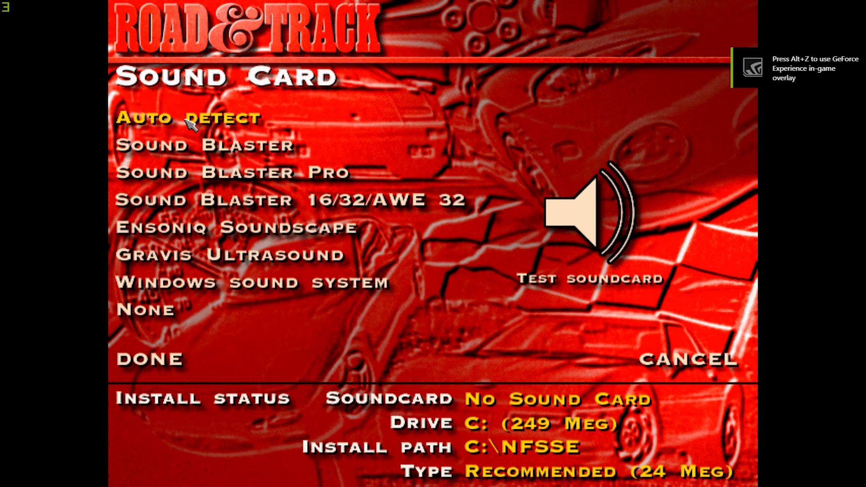
click(185, 120)
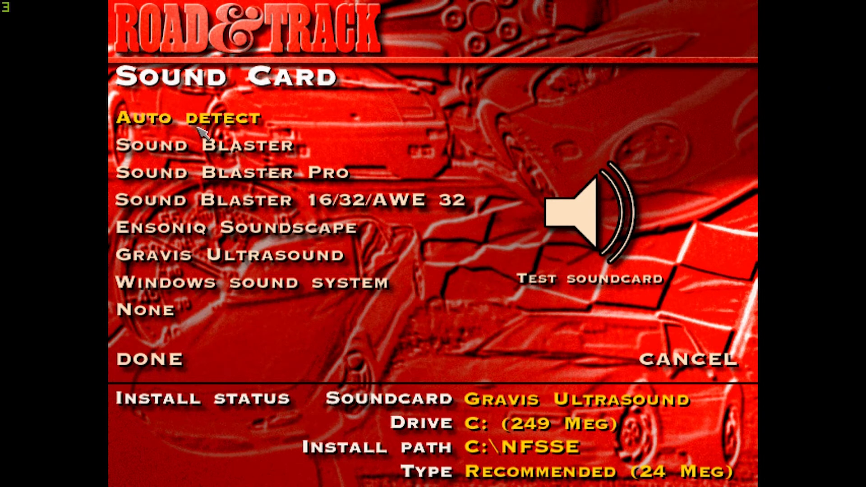
click(576, 233)
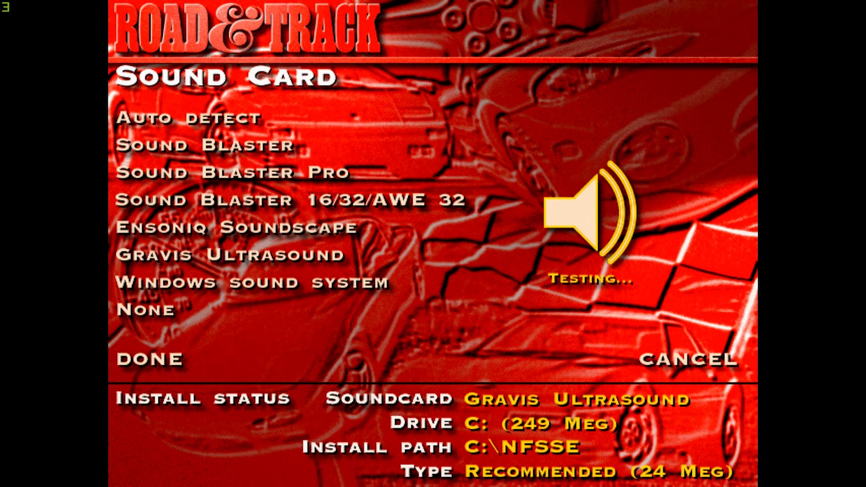
click(176, 359)
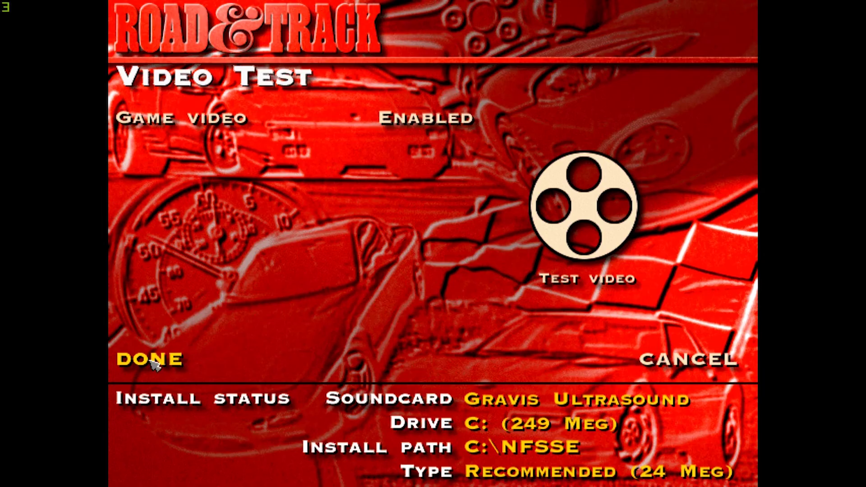
Run the video test, confirm the Recommended (24 Meg) install to C:\NFSSE, then quit
key(Return)
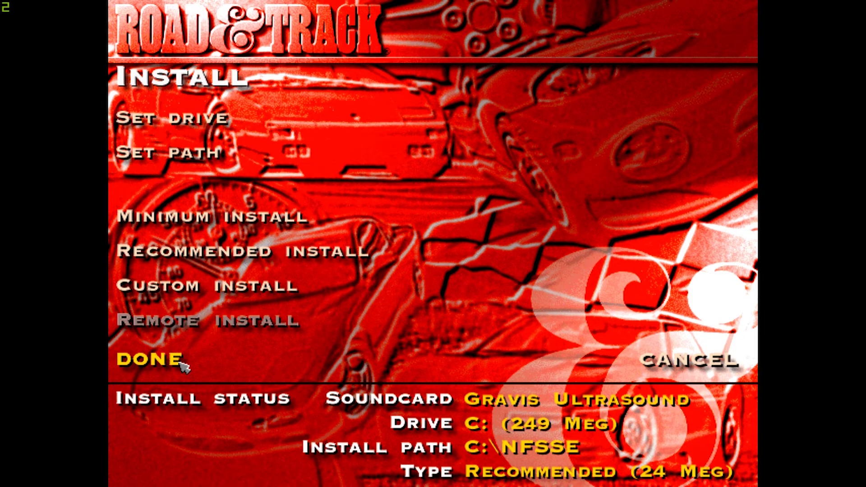
click(181, 362)
click(345, 269)
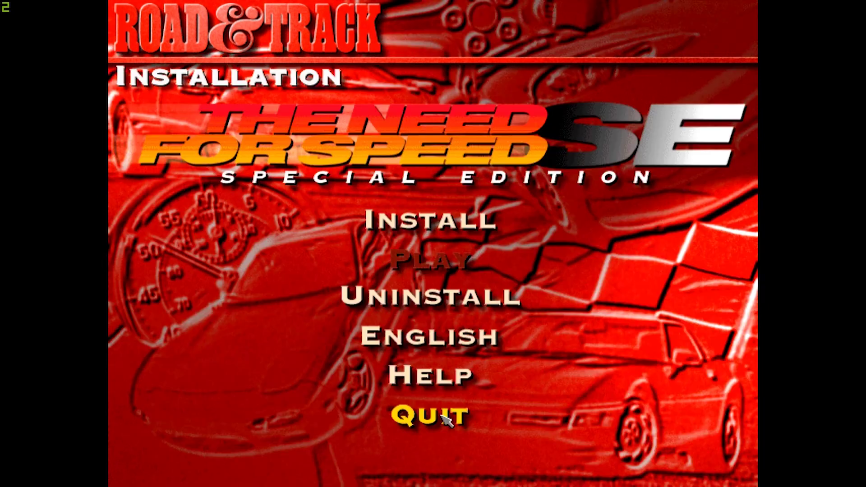
click(443, 416)
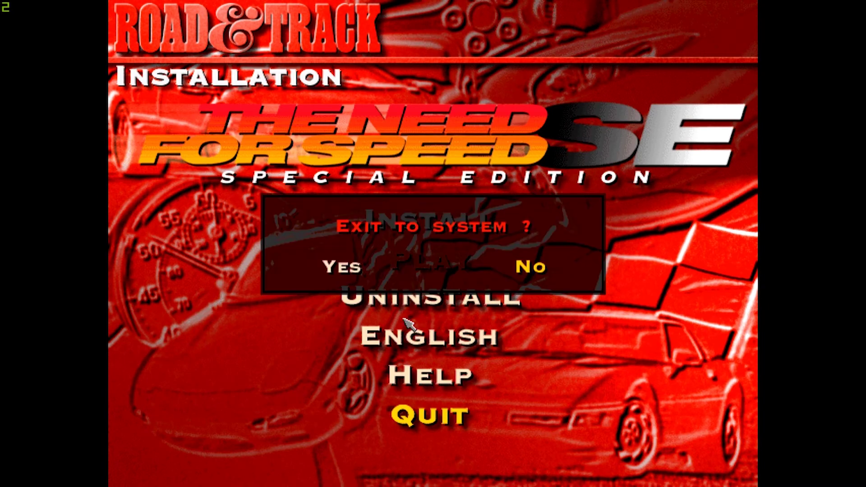
Exit DOSBox, confirm the install succeeded, keep NFS.EXE as the startup file, and finish
click(356, 265)
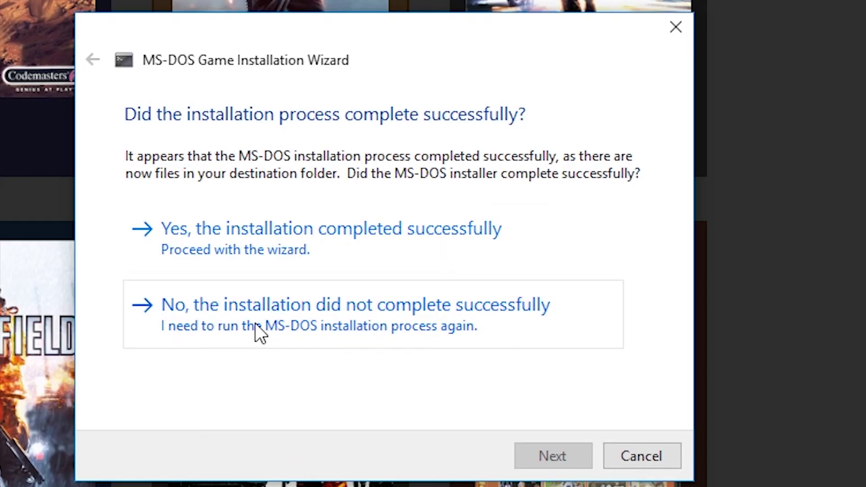
click(304, 248)
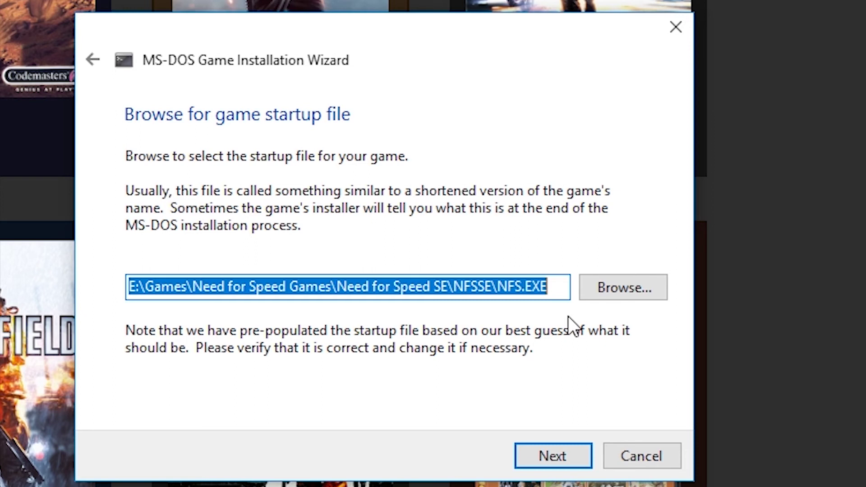
click(623, 287)
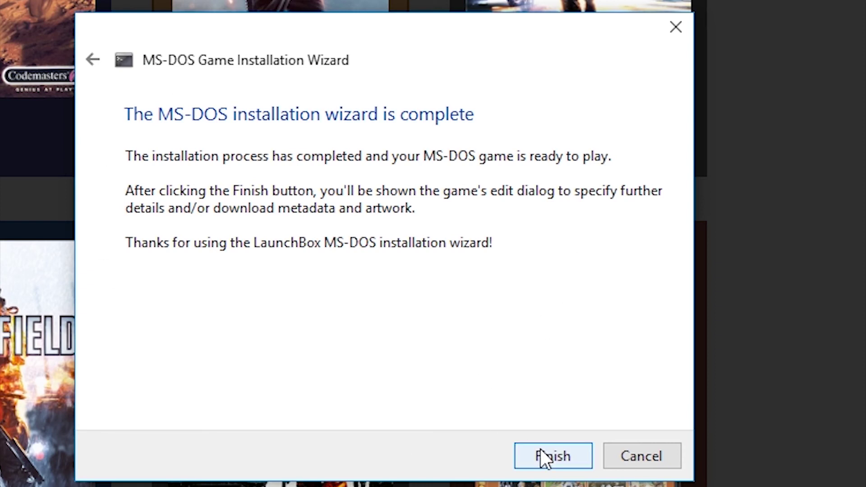
click(543, 455)
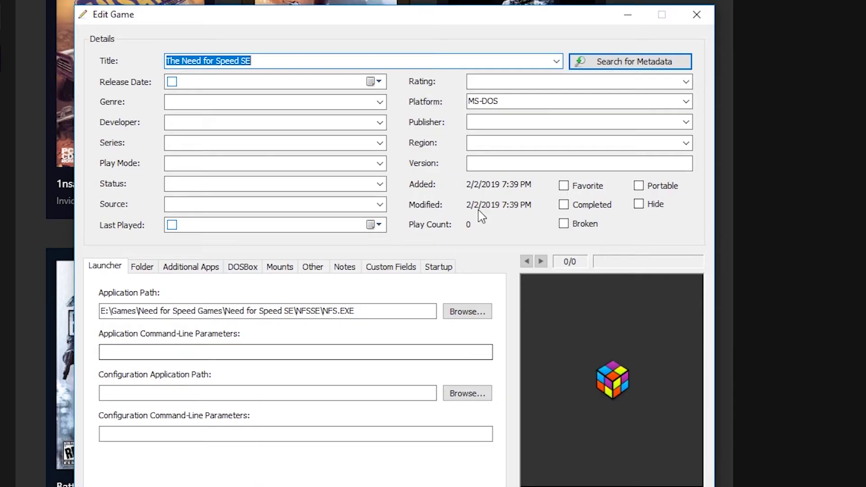
Download the latest metadata package and apply the LaunchBox DB entry for The Need for Speed
click(599, 64)
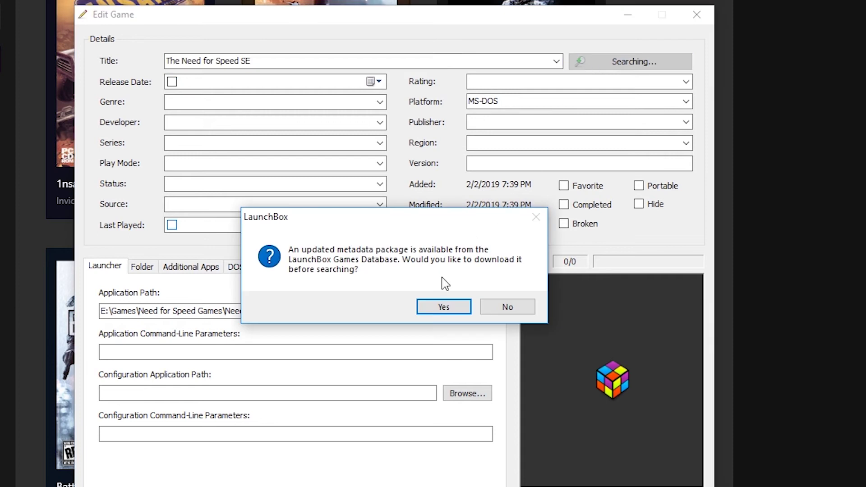
click(444, 309)
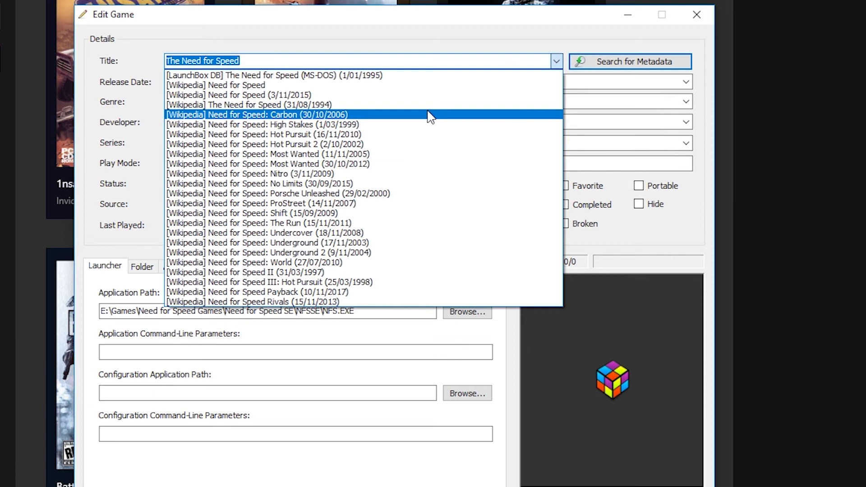
click(347, 75)
Download the box, logo, disc and screenshot images, review them, and save the game's details
click(603, 445)
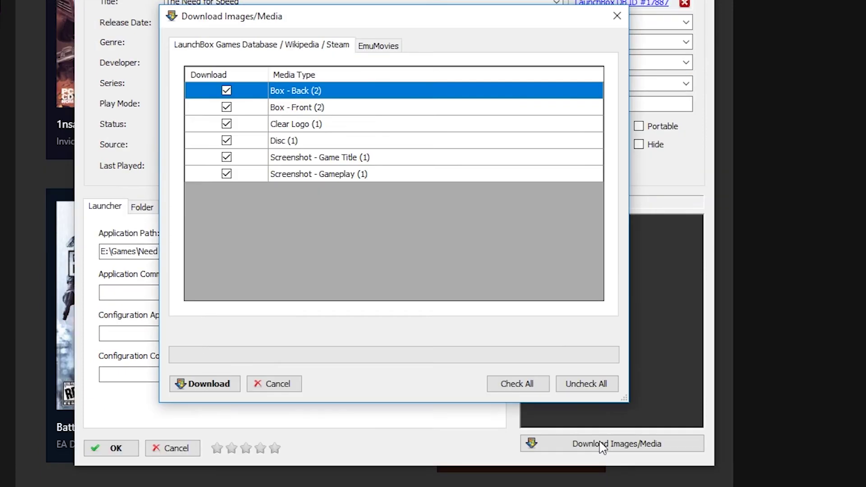
click(212, 390)
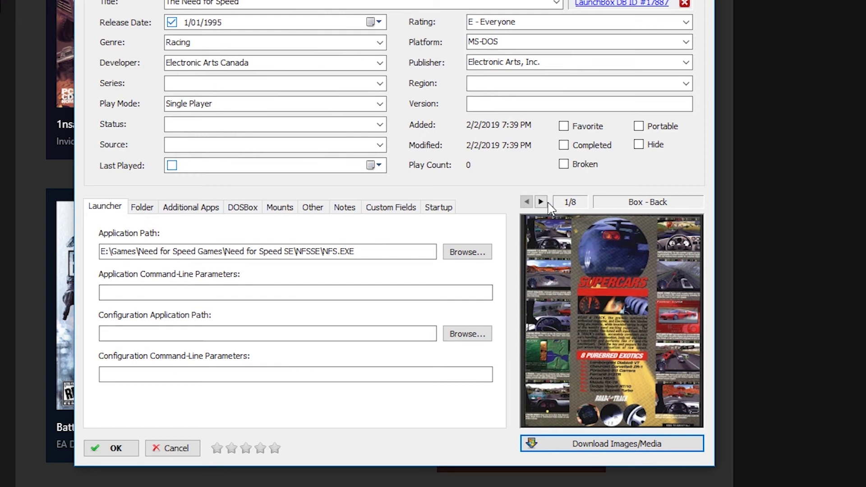
click(541, 201)
click(541, 202)
click(541, 202)
click(541, 201)
click(117, 447)
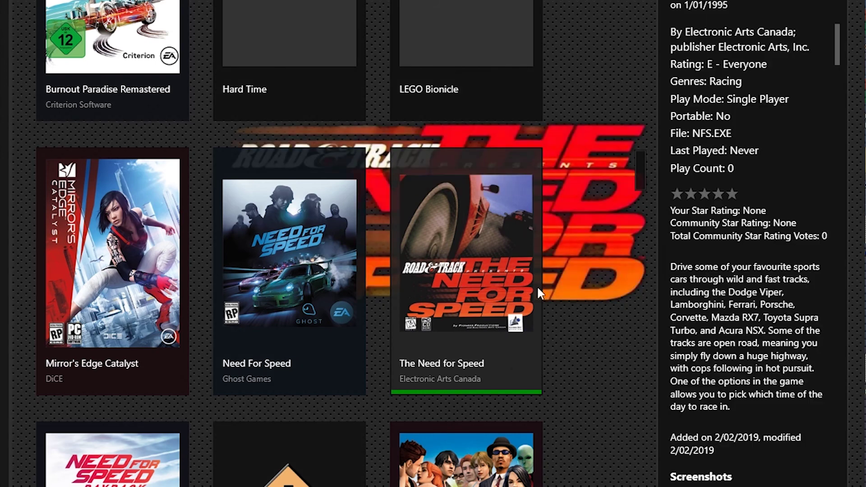
Launch The Need for Speed in DOSBox from the game tile
mouse_move(490, 180)
right_click(469, 241)
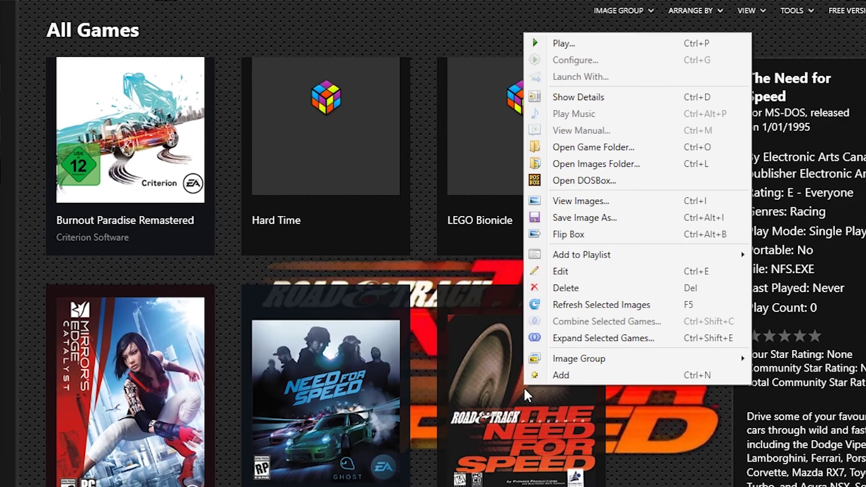
click(559, 43)
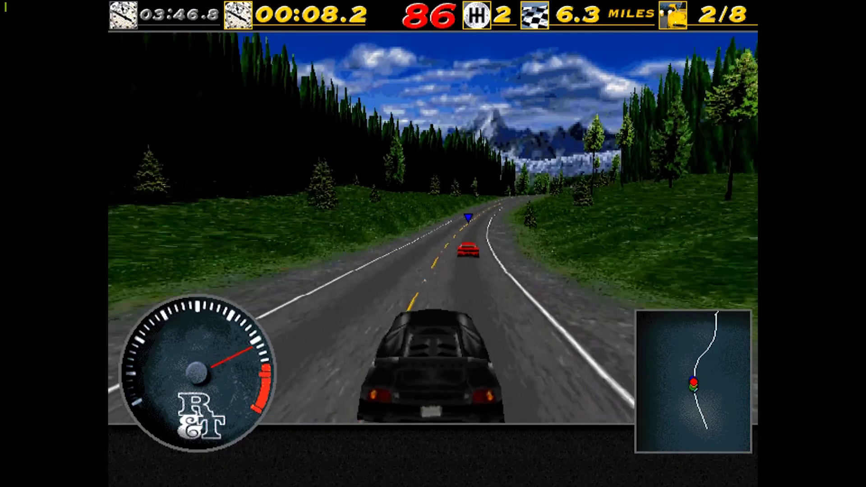
Accelerate through the mountain bends and pass the red car to take 1st of 8
key(Up)
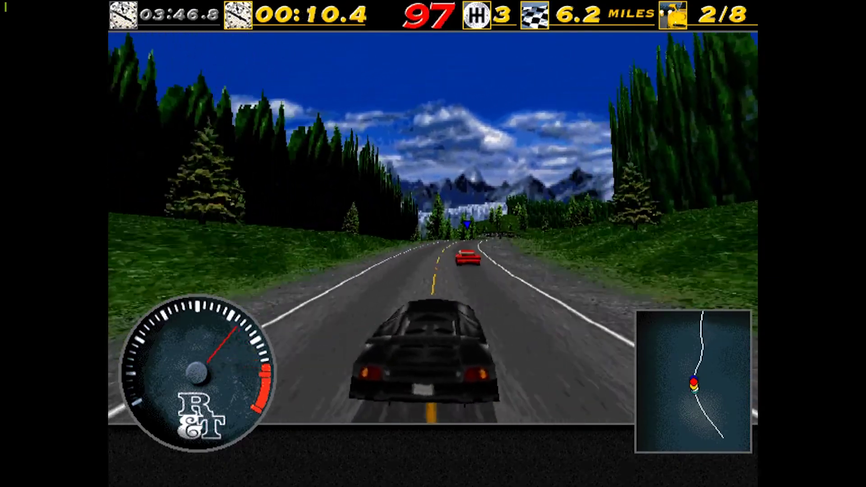
key(Up)
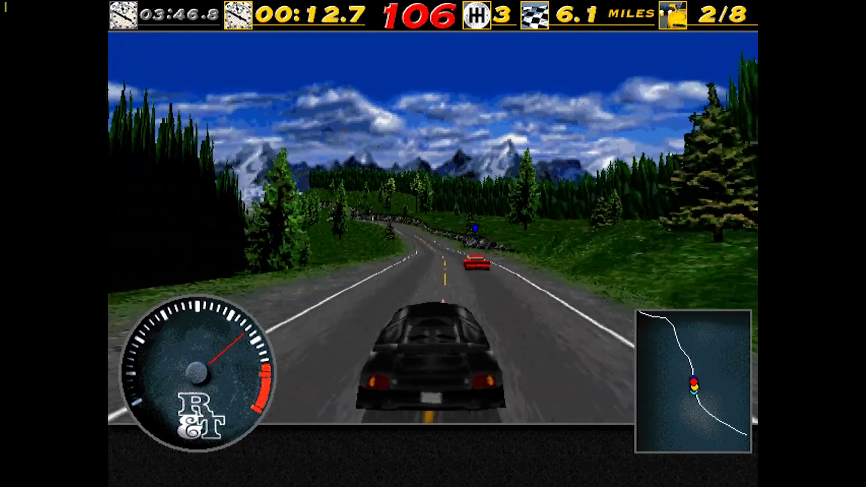
key(Up)
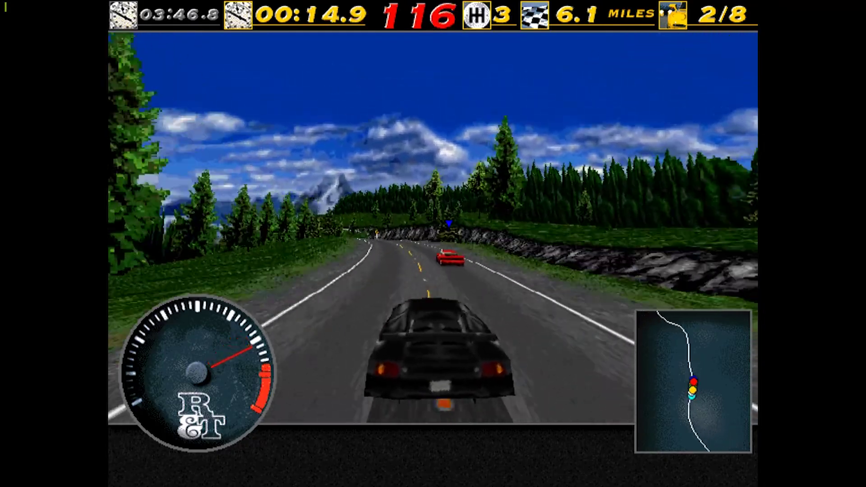
key(Up)
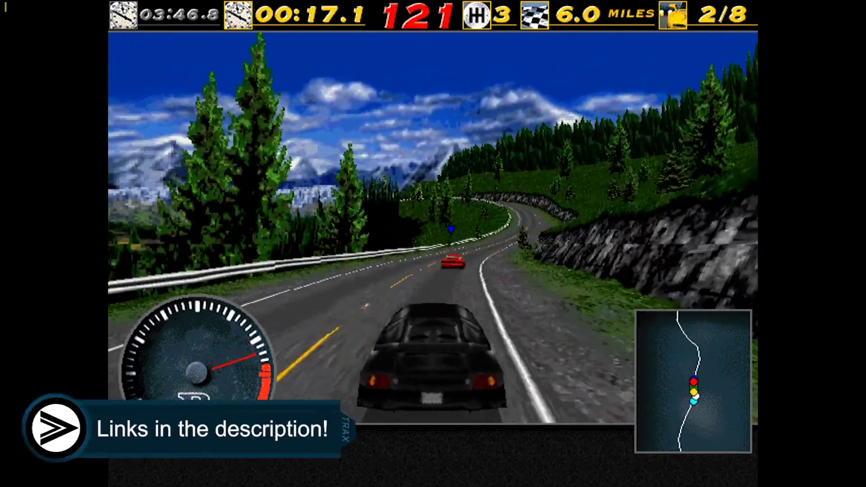
key(Right)
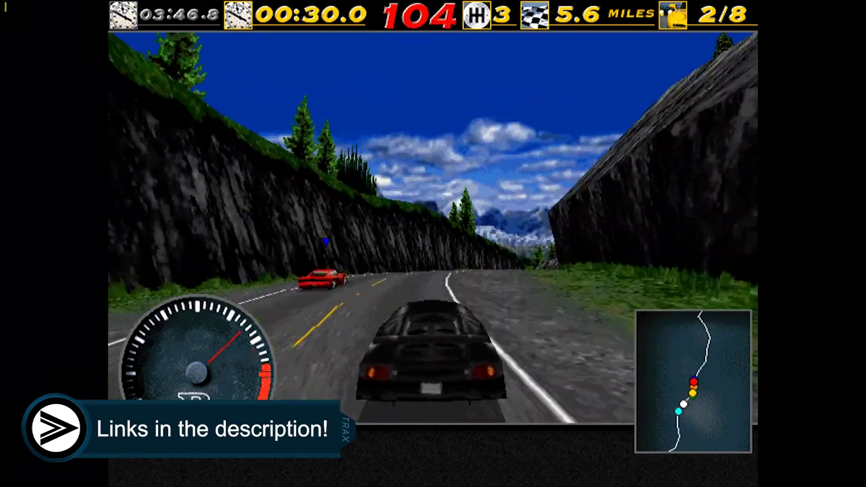
key(Up)
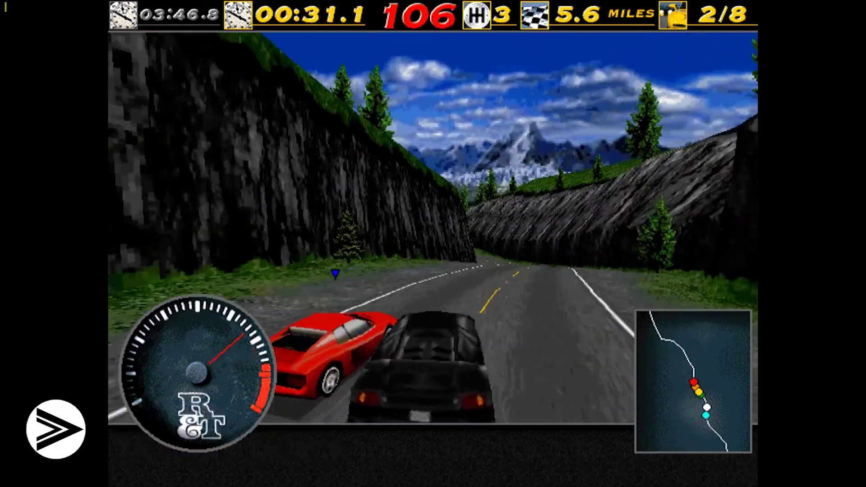
key(Up)
key(Right)
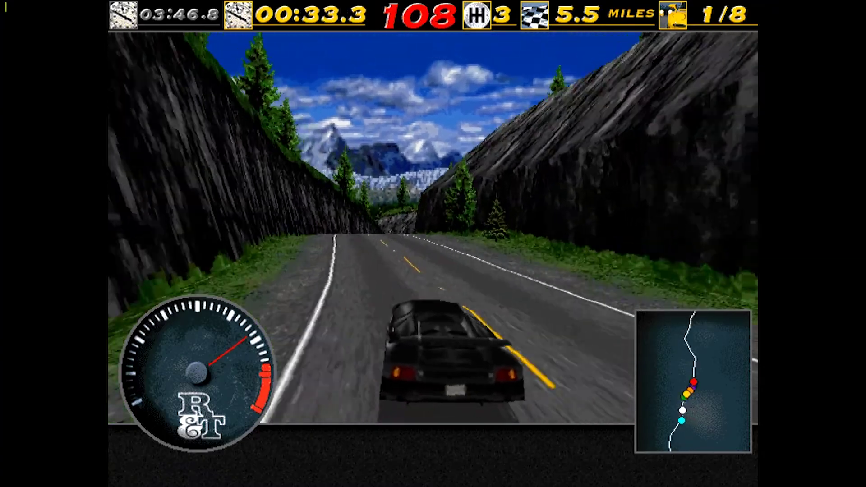